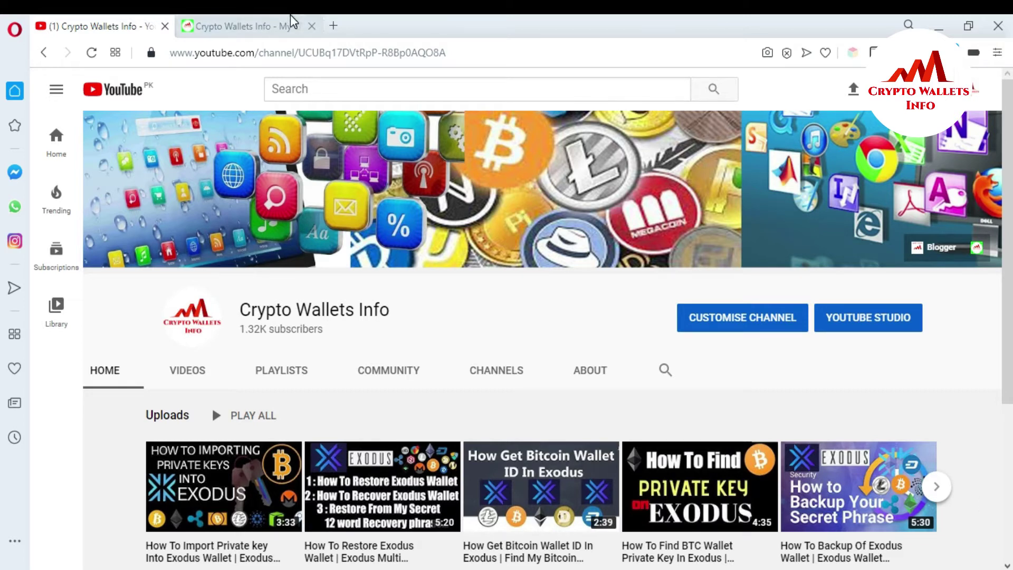
- Switch to the browser tab showing the Crypto Wallets Info website
left_click(227, 24)
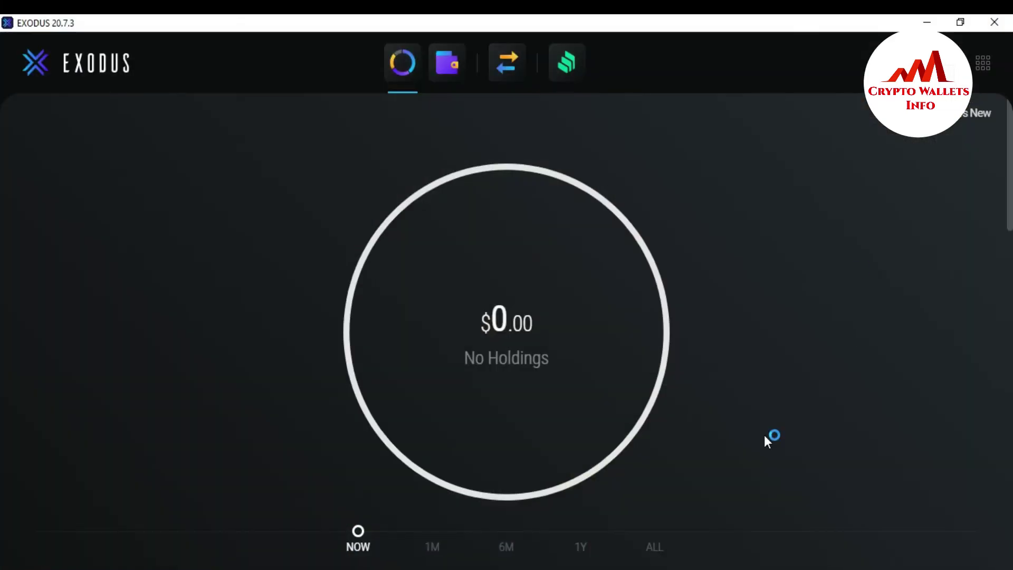
scroll(0, 159, "down", 3)
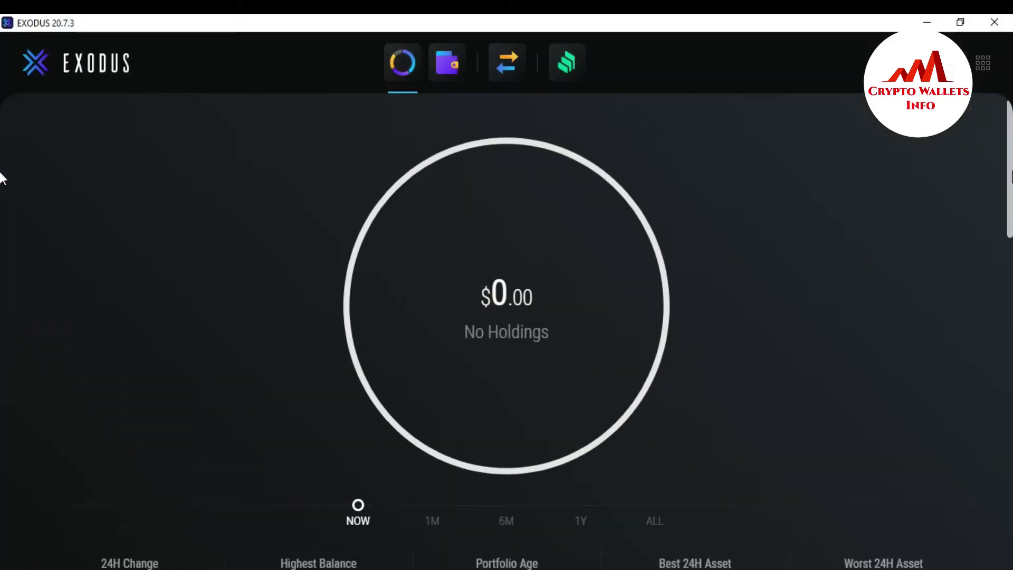
scroll(0, 237, "down", 3)
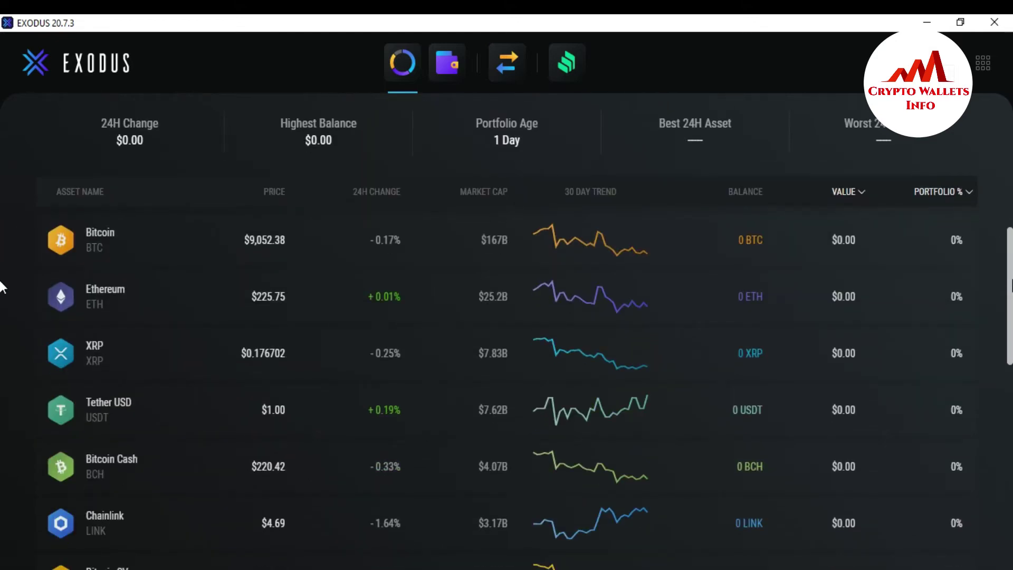
scroll(1, 286, "down", 2)
scroll(0, 287, "down", 5)
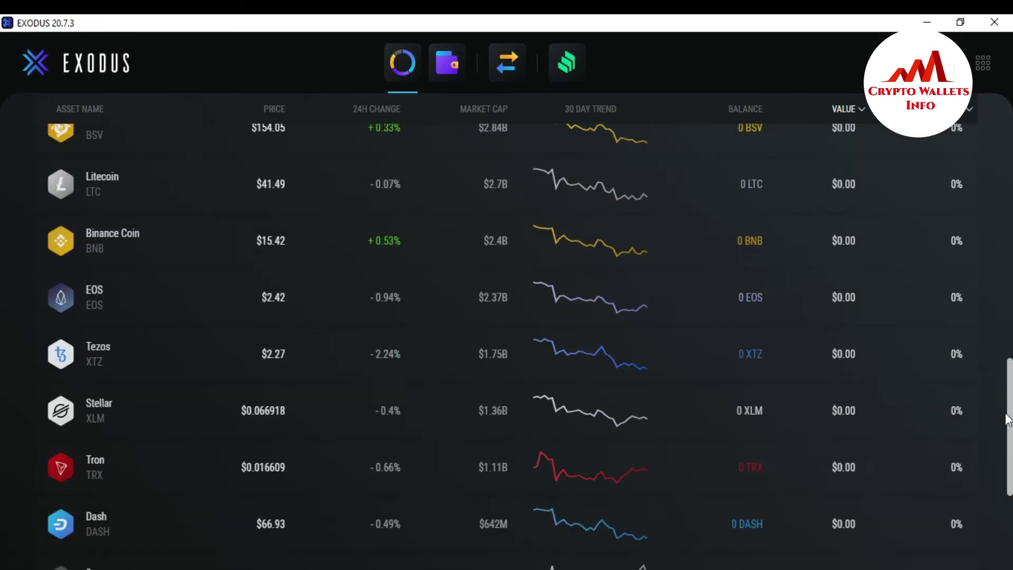
scroll(0, 287, "down", 1)
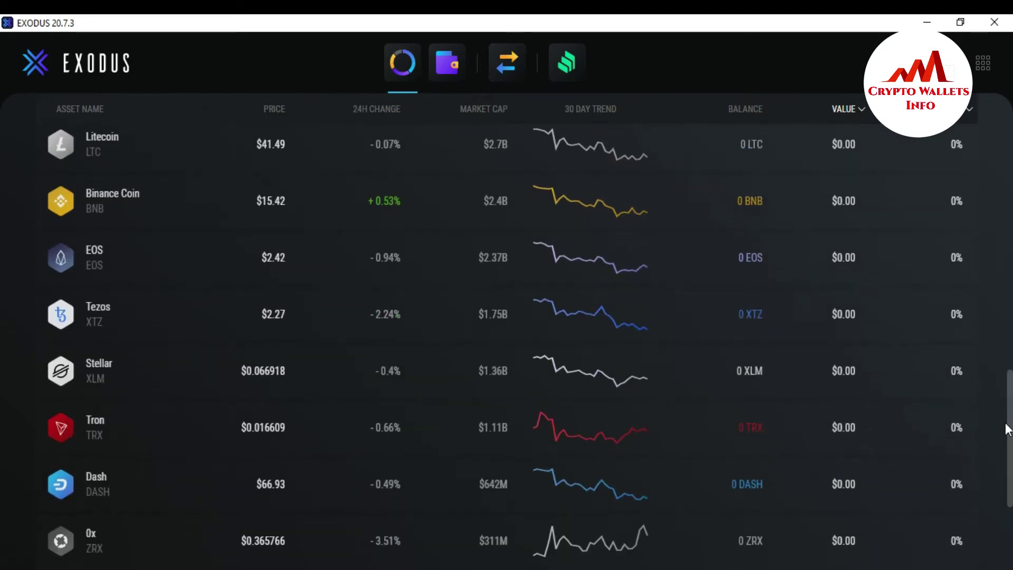
- Open the Tron wallet from the Exodus portfolio list, currently at 0 TRX
left_click(127, 441)
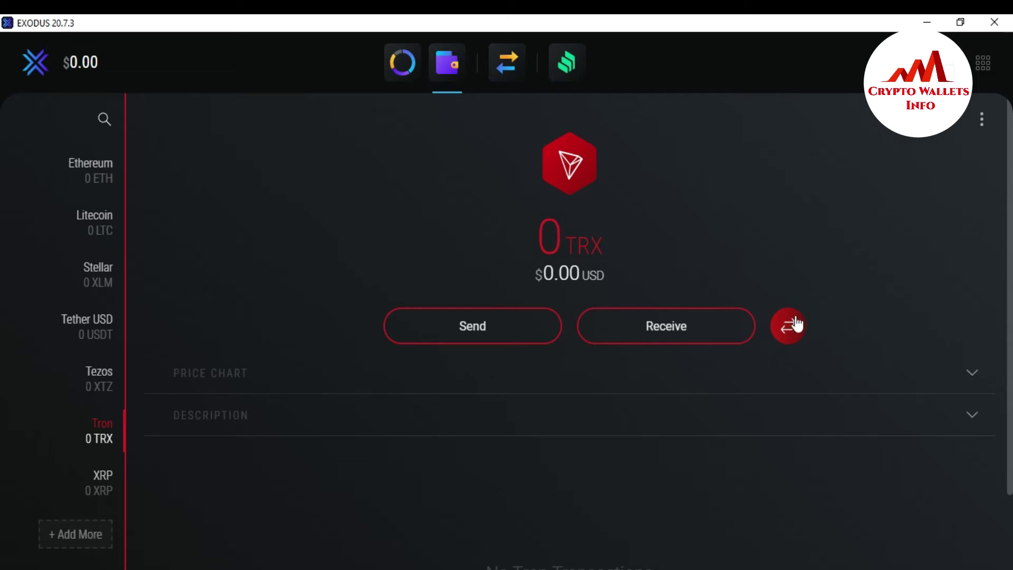
- Show the Exodus Tron receiving address and copy it to the clipboard
left_click(683, 327)
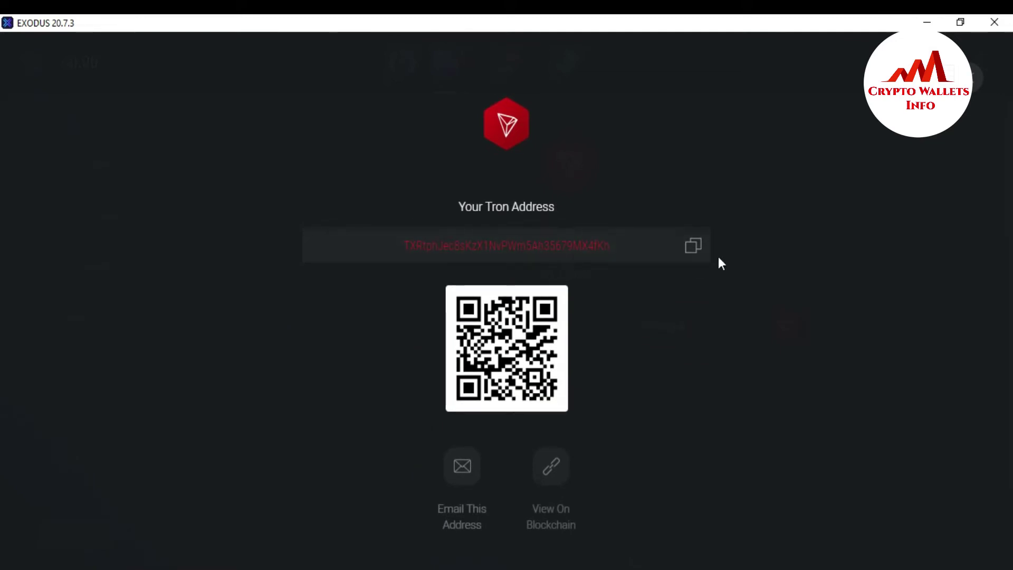
left_click(696, 252)
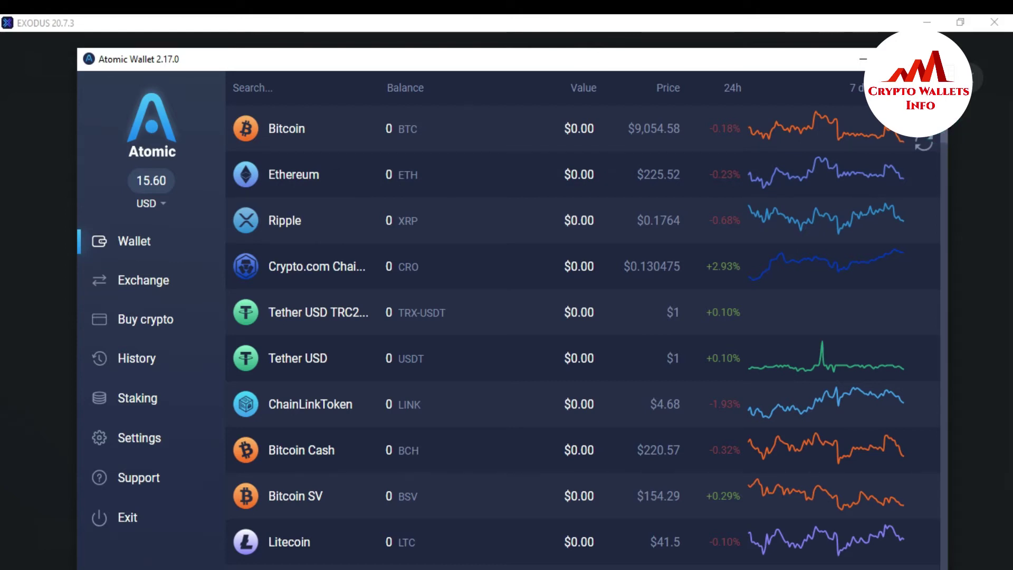
- Search the coin list for 'tr' and open Atomic Wallet's Tron wallet
left_click(261, 91)
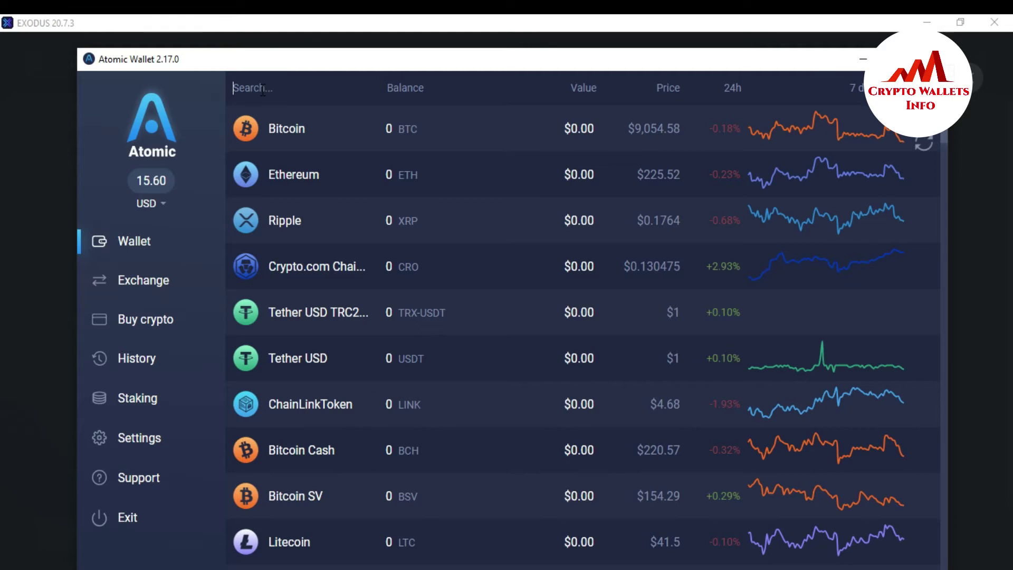
type("tr")
left_click(319, 177)
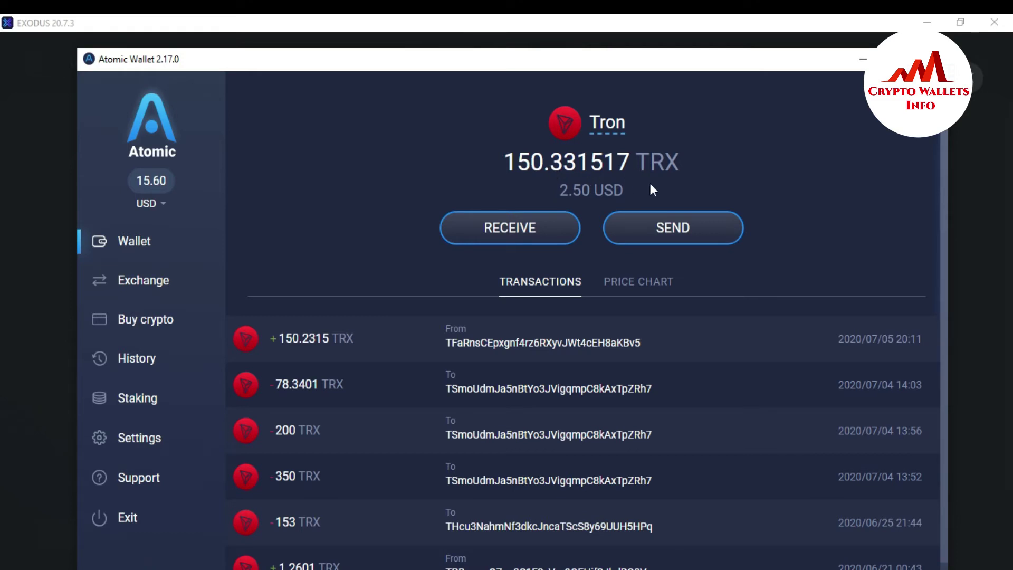
- Prepare sending the entire 150.231517 TRX balance to the pasted Exodus Tron address
left_click(672, 230)
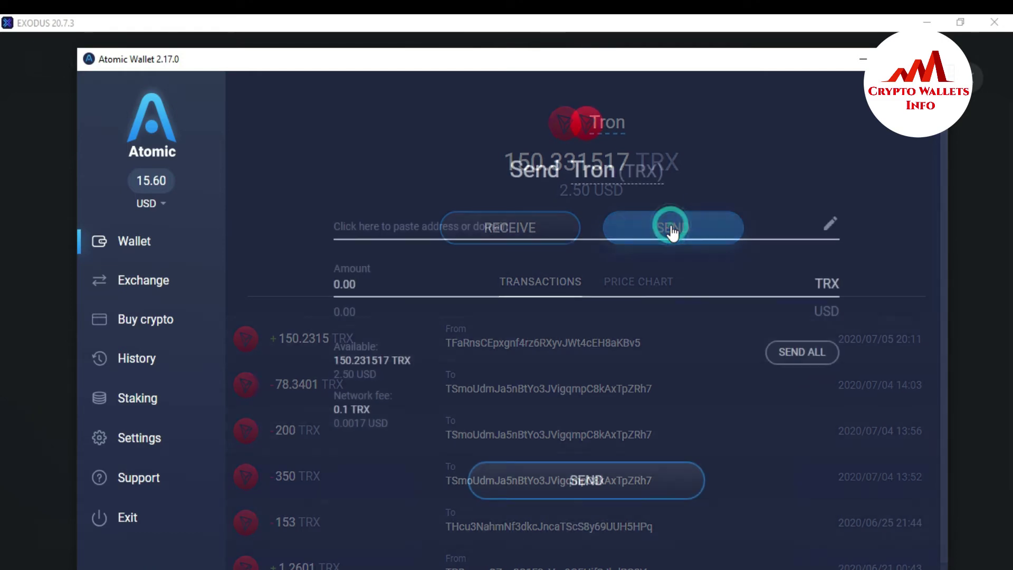
left_click(482, 228)
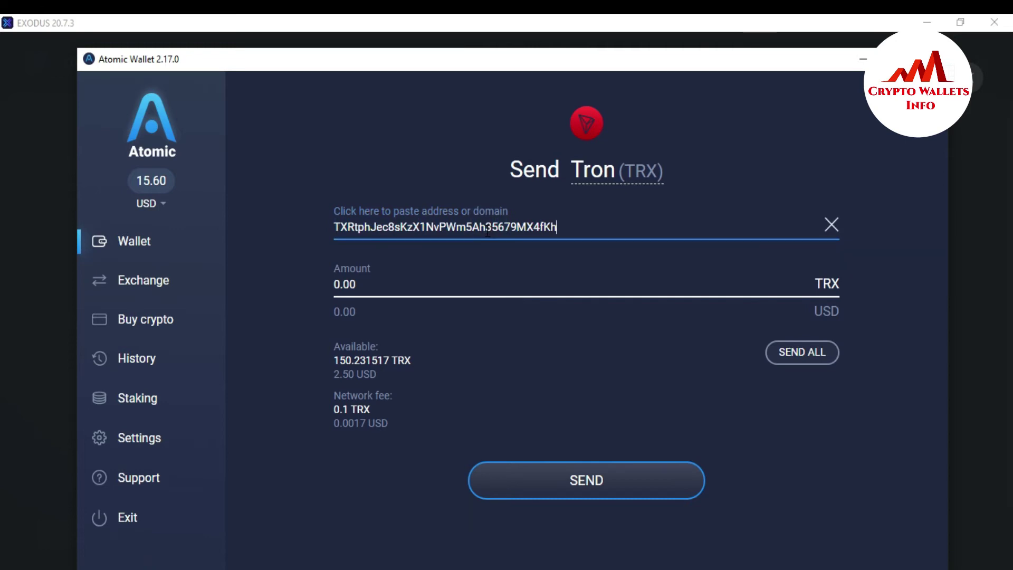
left_click(365, 290)
left_click(807, 353)
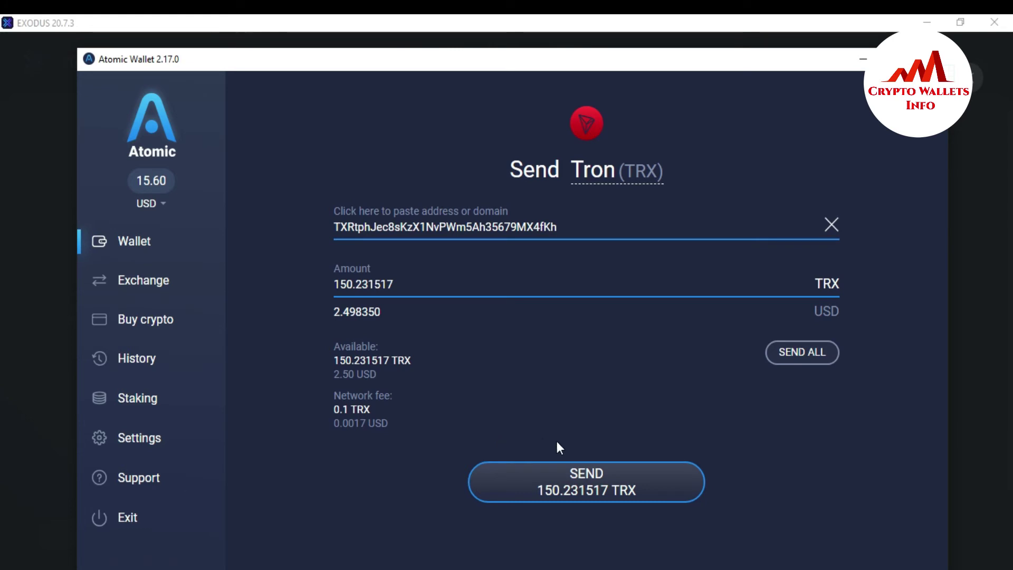
left_click(568, 498)
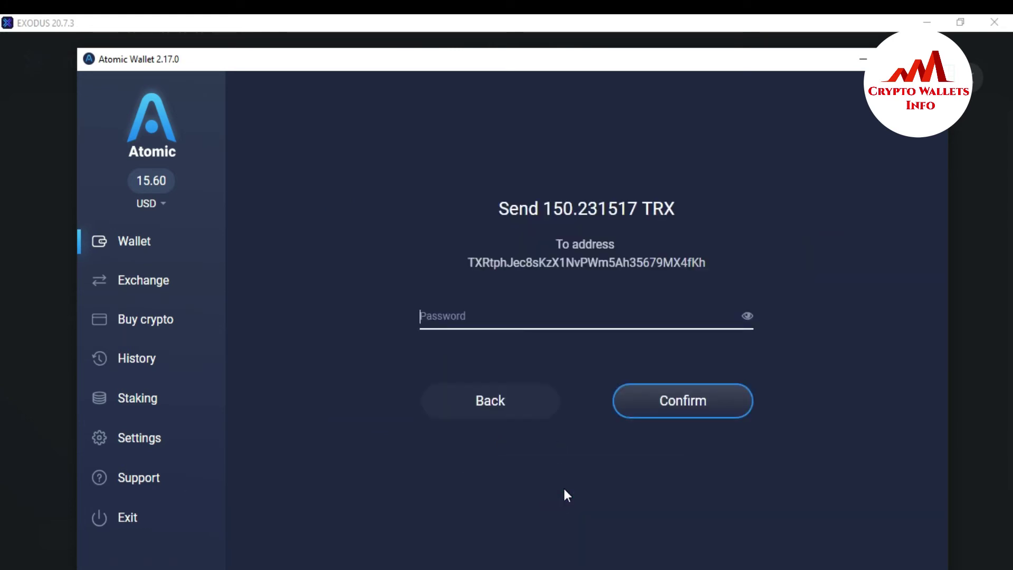
- Enter the password and confirm sending 150.231517 TRX to the Exodus address
left_click(503, 305)
type("a")
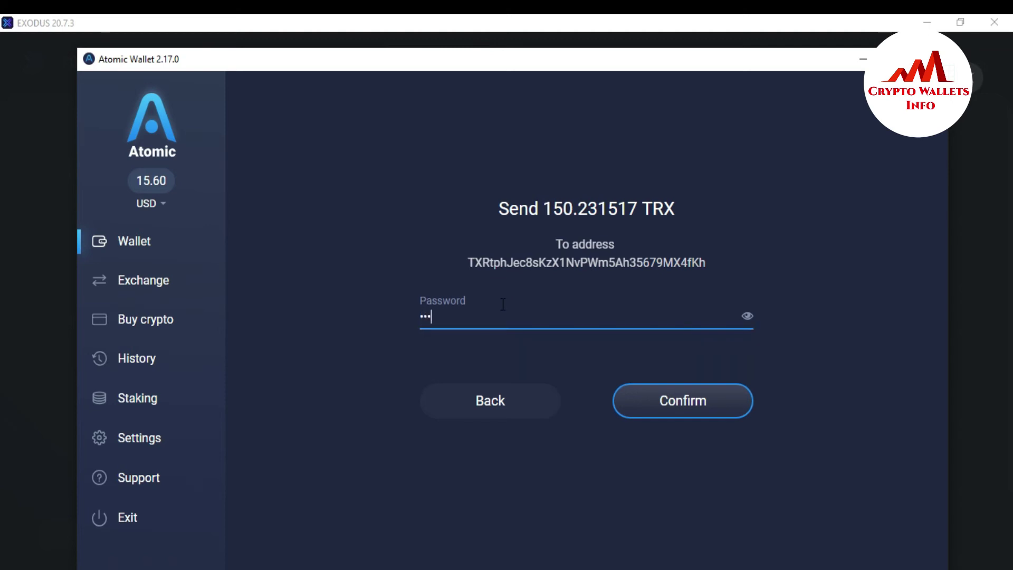
type("aaaaa")
type("aa")
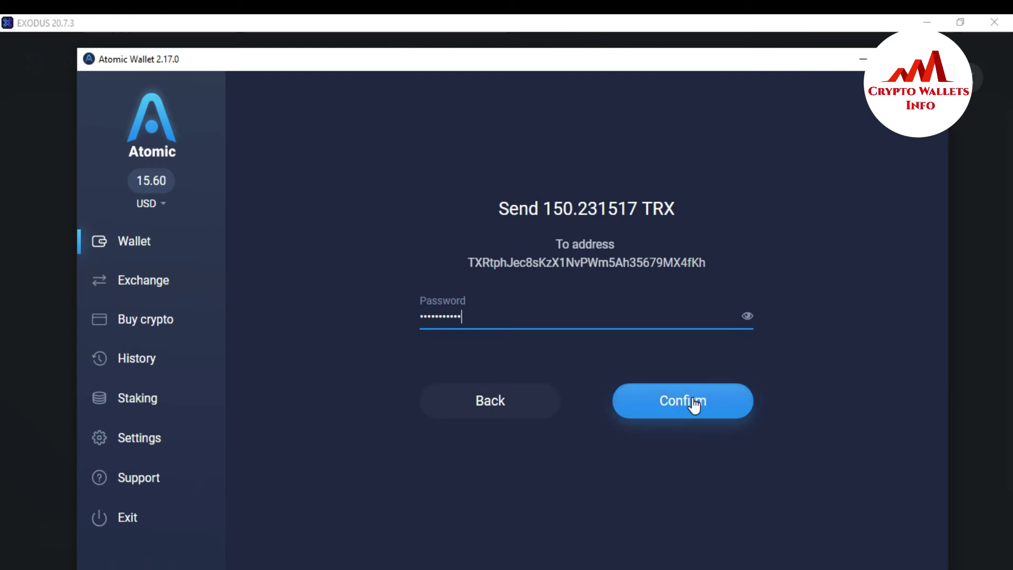
left_click(693, 404)
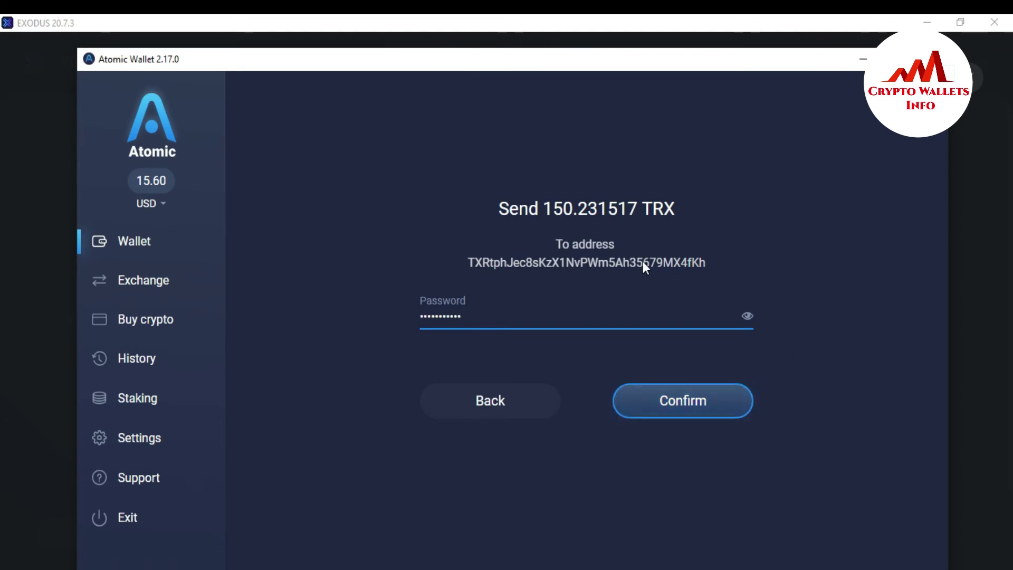
left_click(683, 403)
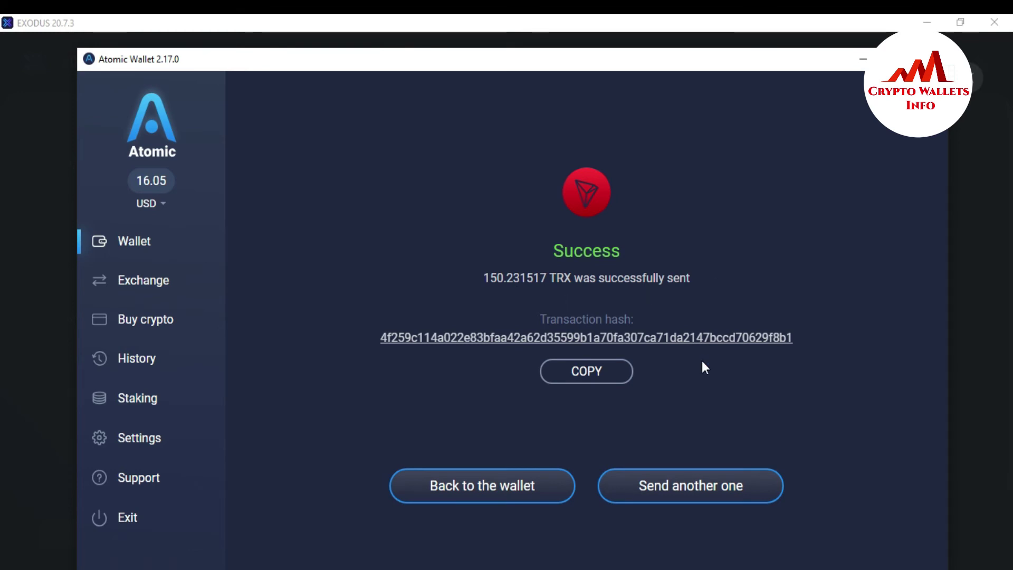
- Minimize Atomic Wallet and close the Exodus Tron receive view
left_click(863, 62)
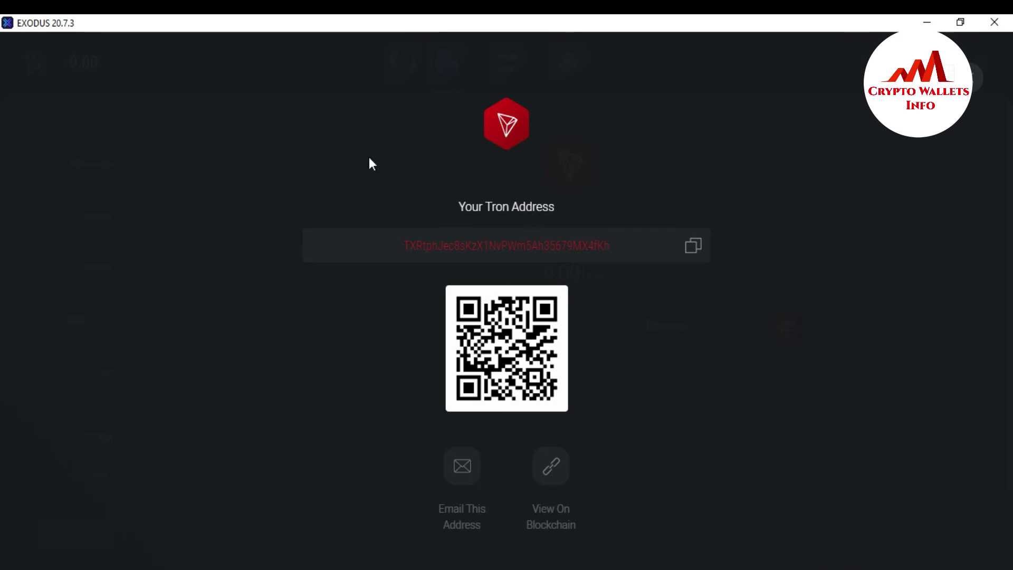
left_click(974, 77)
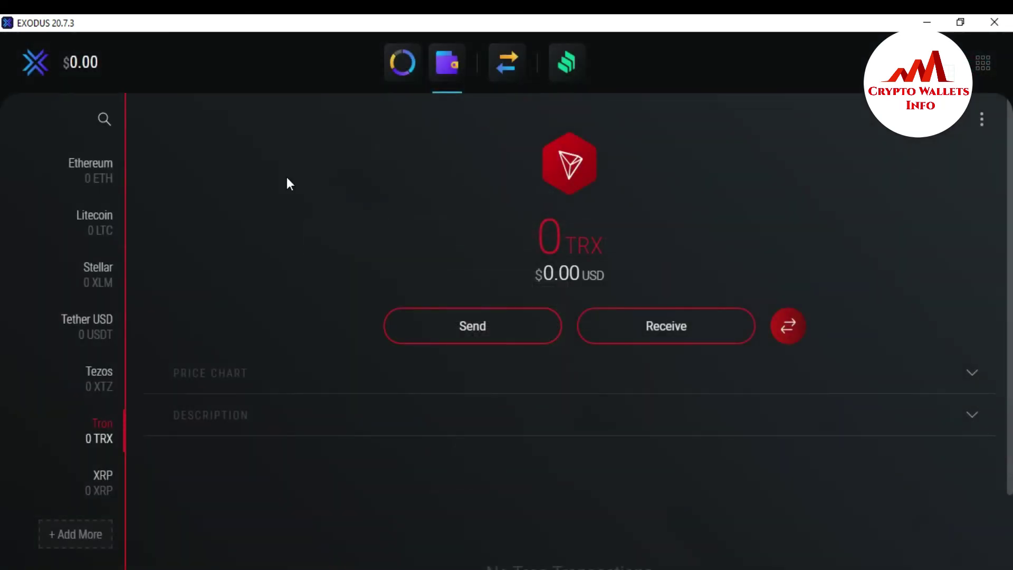
- Show the Exodus portfolio and sort its assets alphabetically by name
left_click(401, 79)
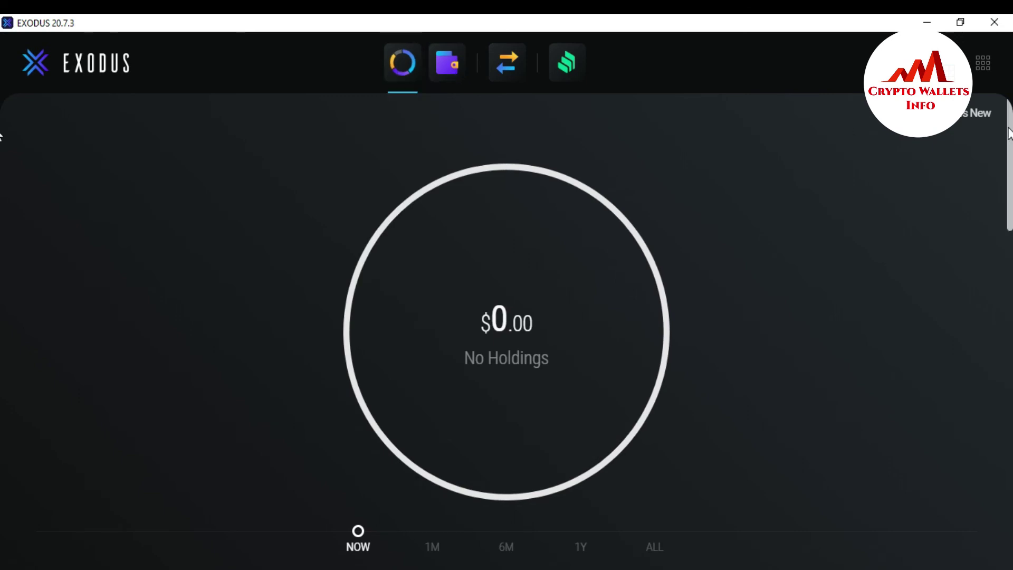
scroll(1, 159, "down", 5)
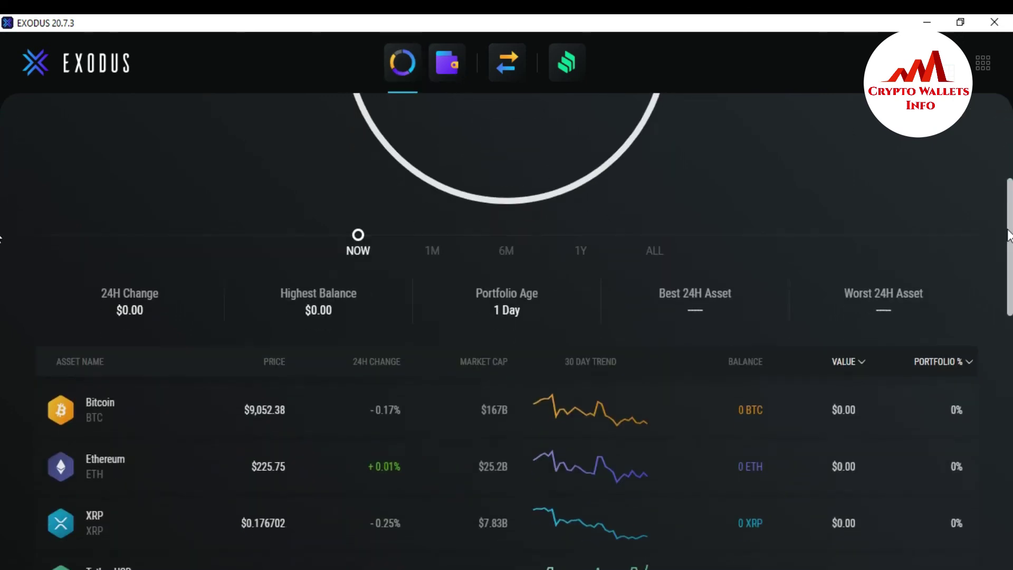
scroll(1, 220, "up", 1)
scroll(3, 220, "up", 1)
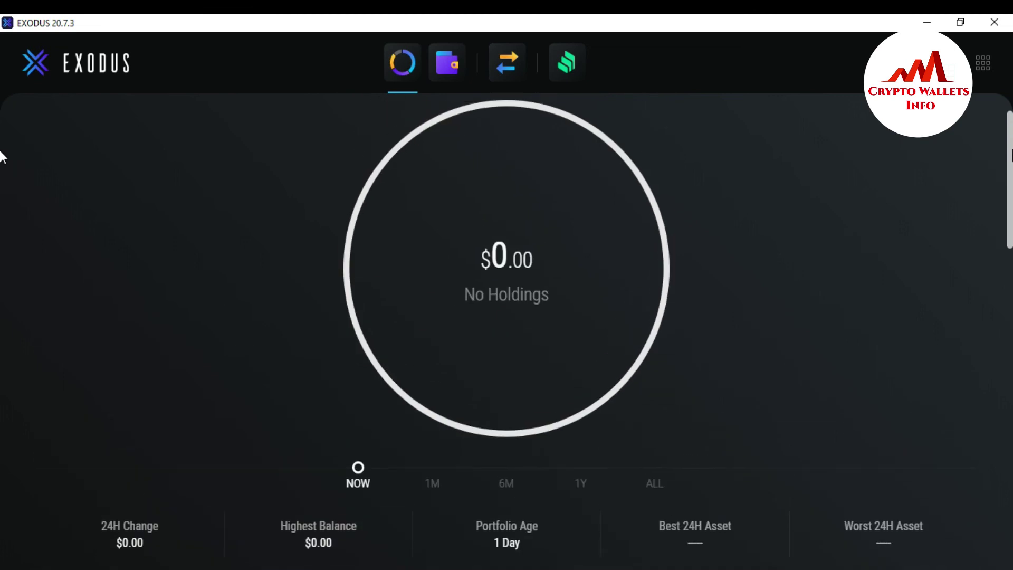
scroll(2, 159, "down", 2)
scroll(2, 198, "down", 2)
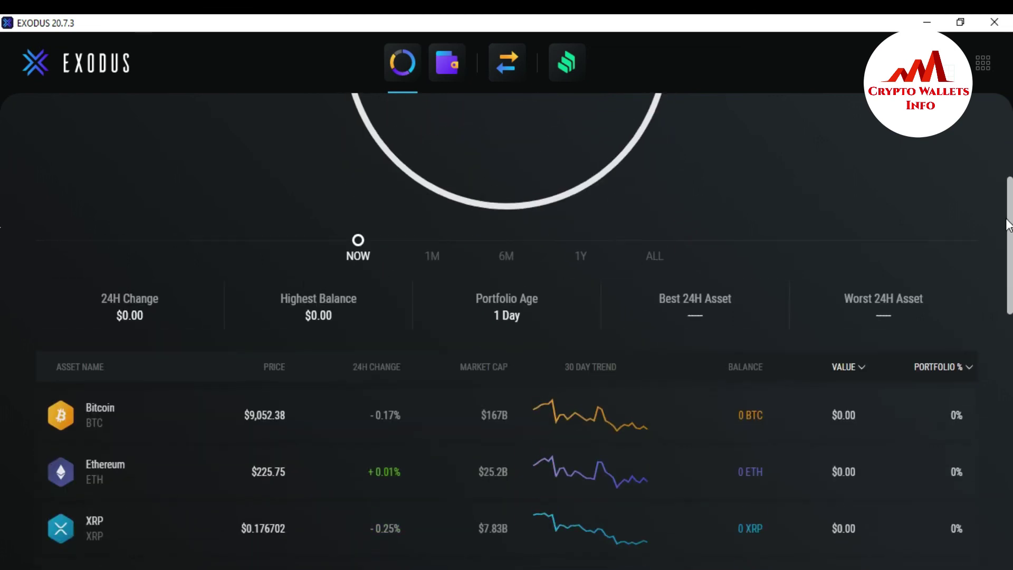
left_click(141, 356)
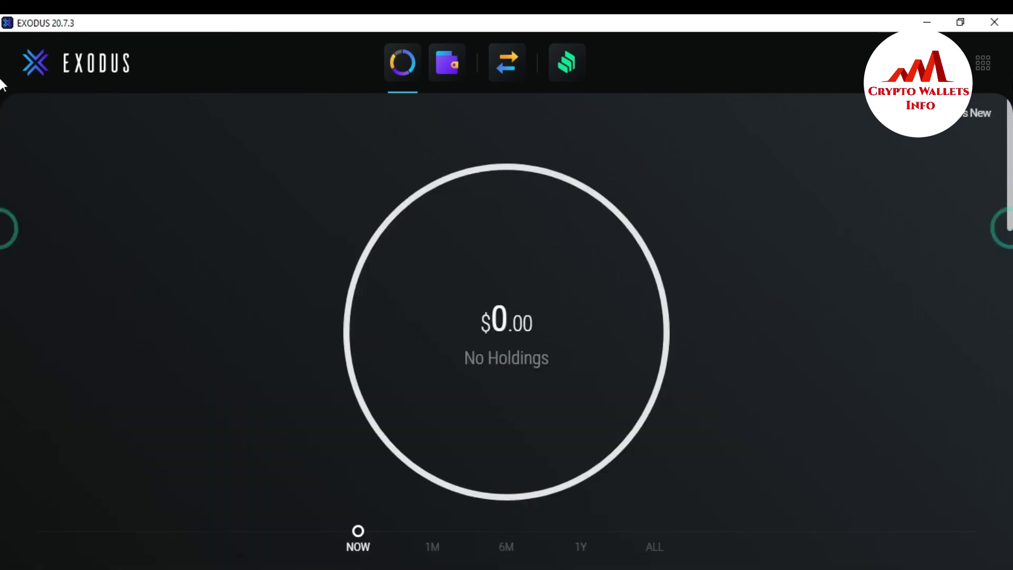
scroll(1, 221, "up", 4)
scroll(1, 169, "down", 1)
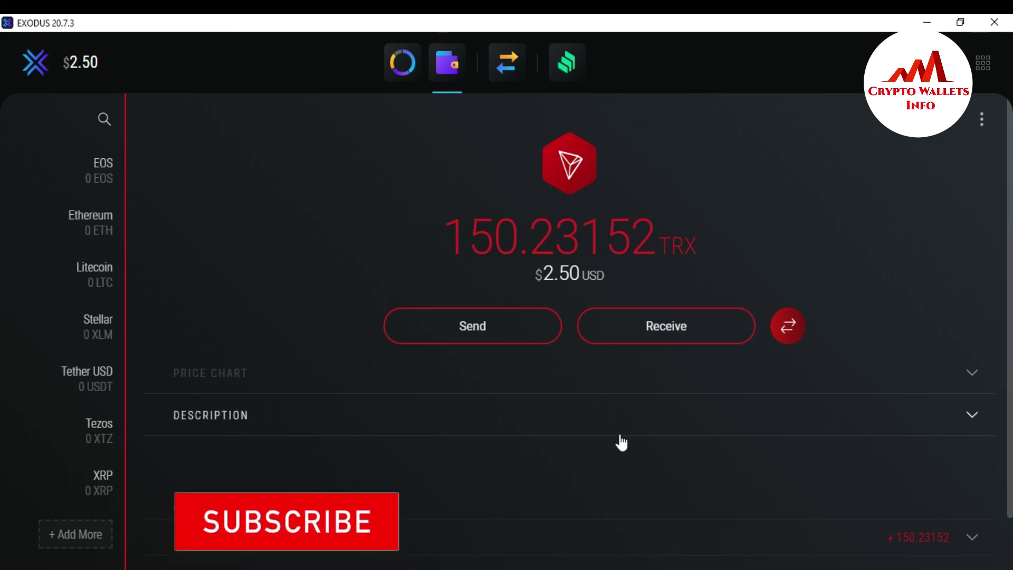
- Bring up Opera, glance at the YouTube channel tab, and return to the Crypto Wallets Info site
left_click(559, 569)
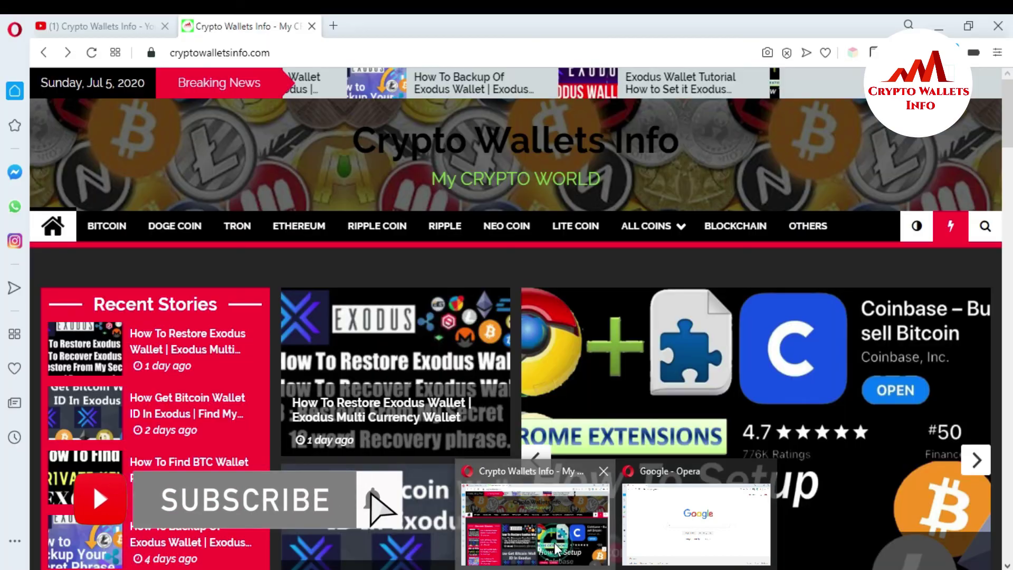
left_click(559, 552)
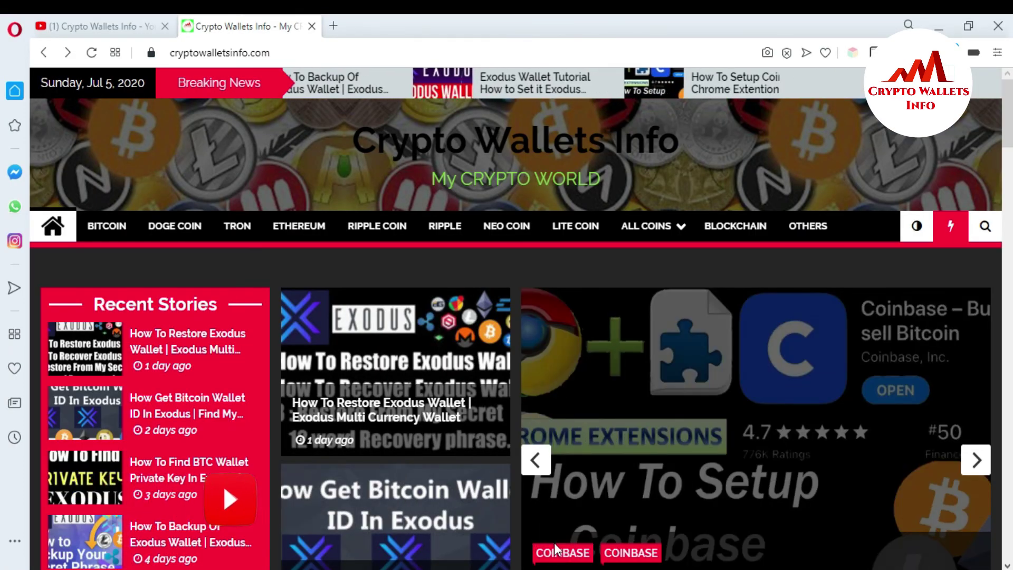
left_click(129, 27)
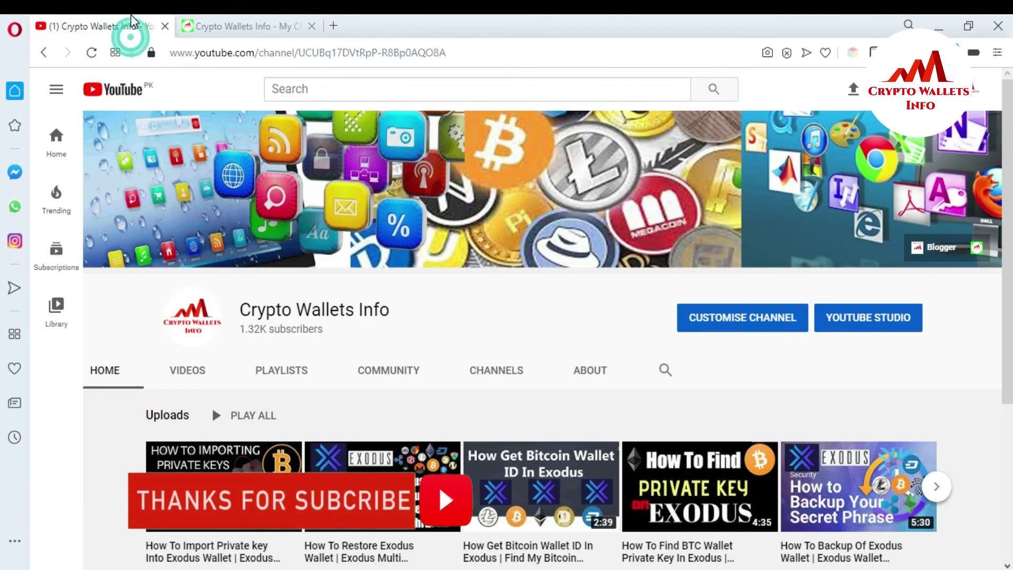
left_click(203, 23)
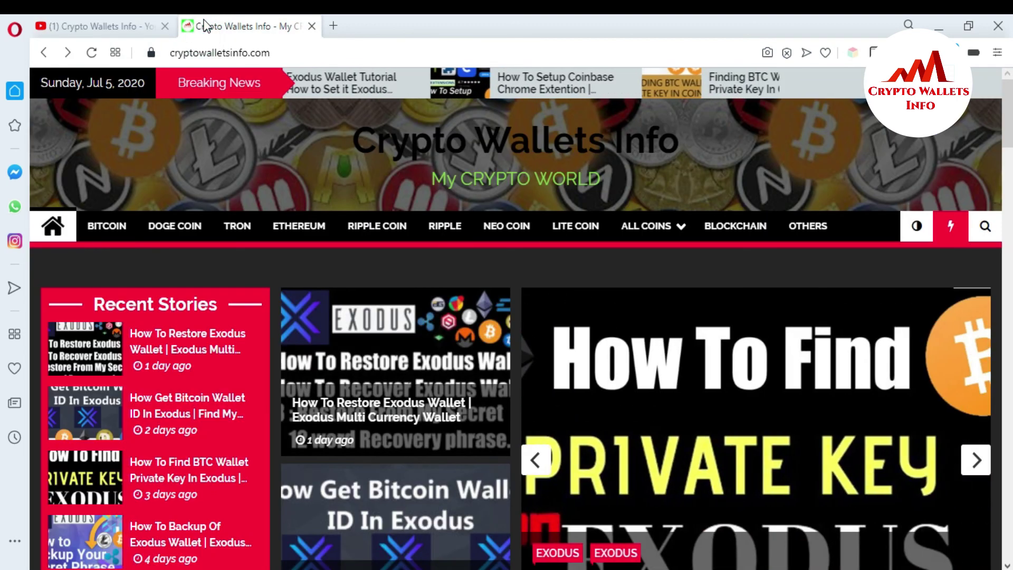